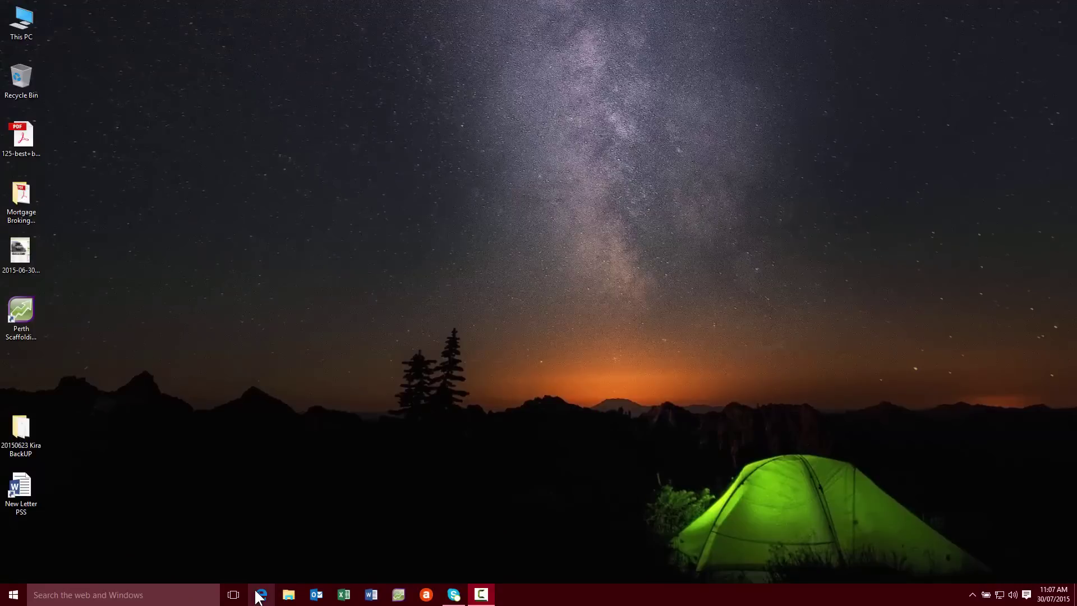
Step: Launch Microsoft Edge from the taskbar to reach its news-feed Start page
click(261, 594)
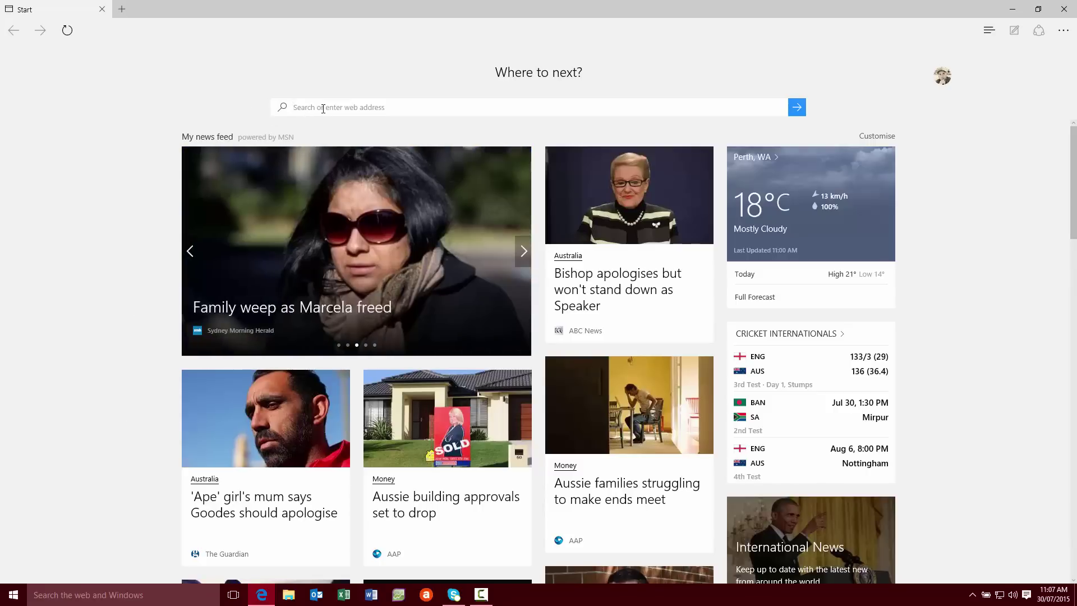
Step: Search 'check' from the Start page search box and view Bing's results
click(324, 108)
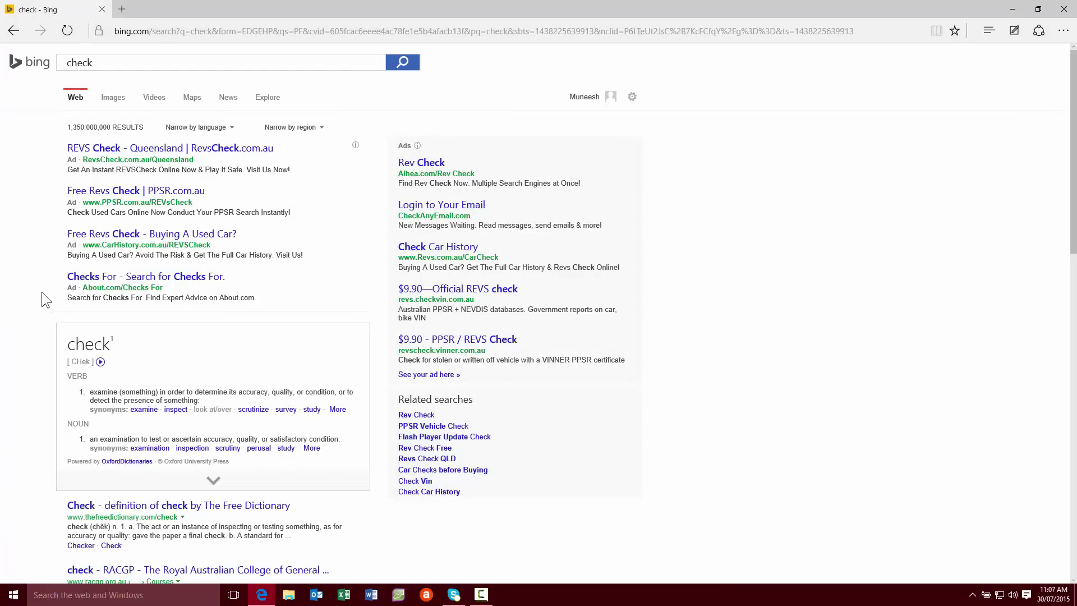
scroll(19, 312, down, 3)
scroll(19, 314, up, 3)
click(161, 32)
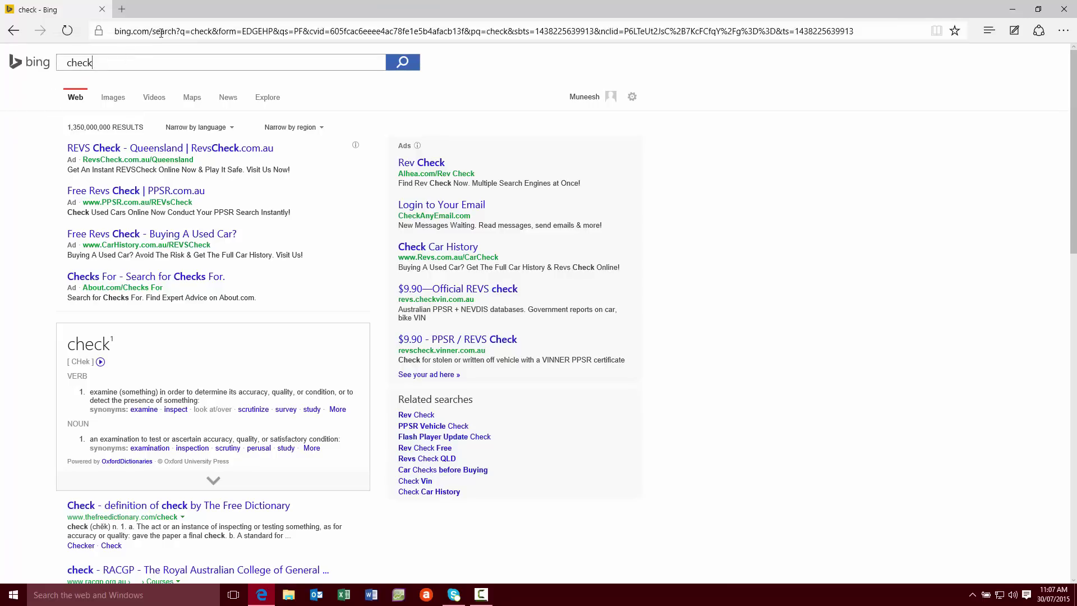
click(2, 122)
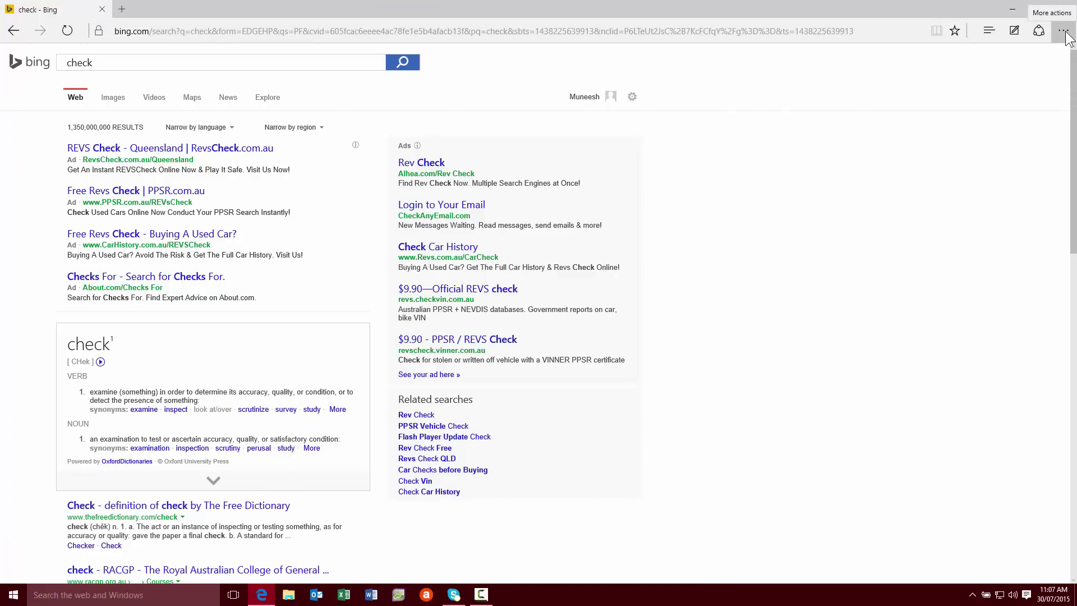
Step: Open Edge's Settings panel and go to View advanced settings
click(1063, 32)
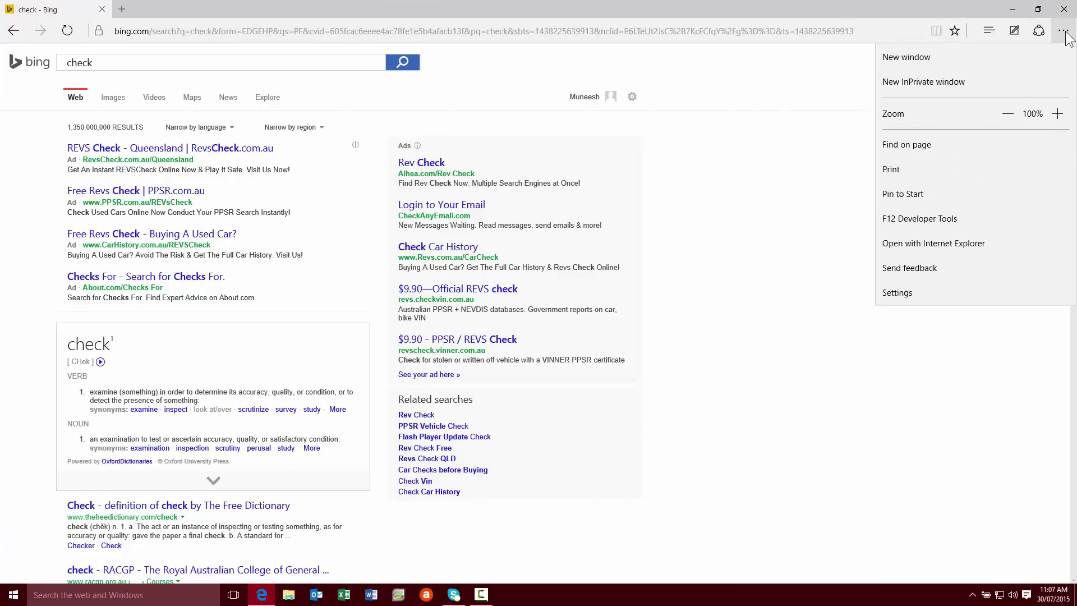
click(897, 294)
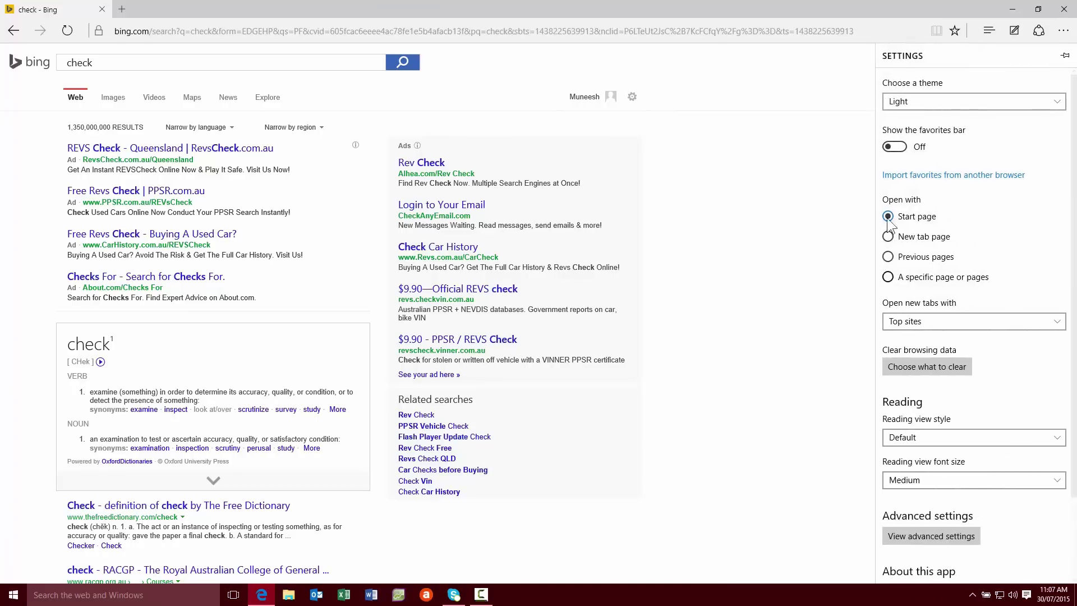
scroll(967, 203, down, 2)
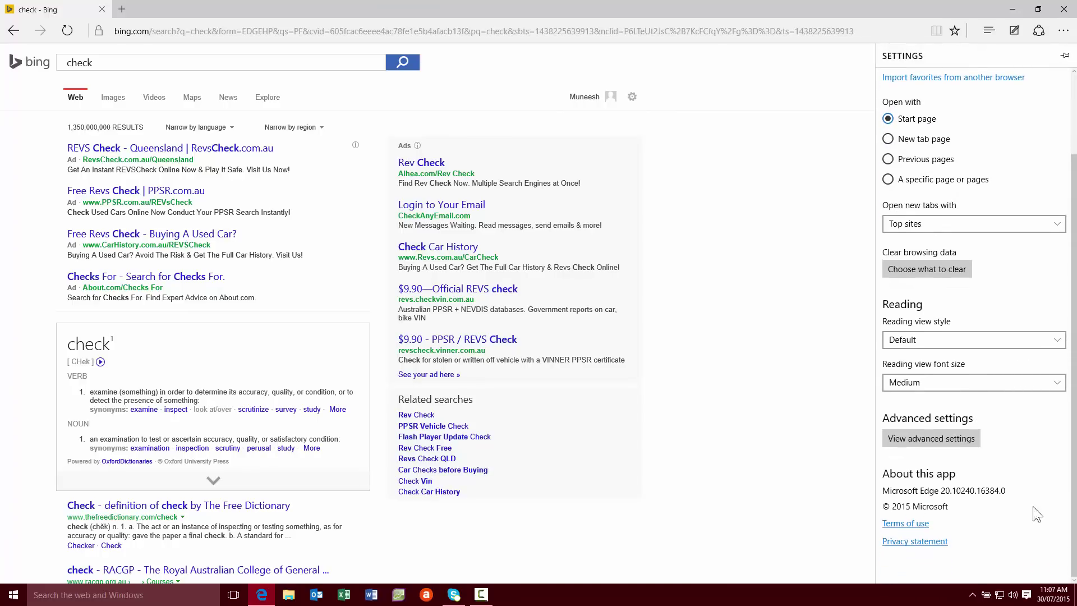
click(926, 440)
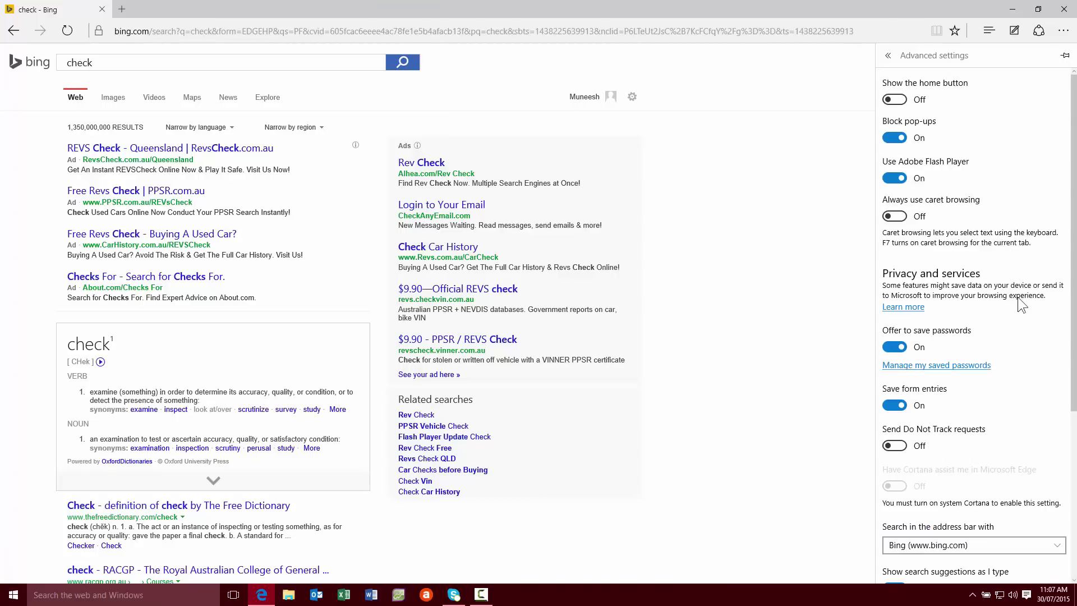
scroll(1017, 297, down, 3)
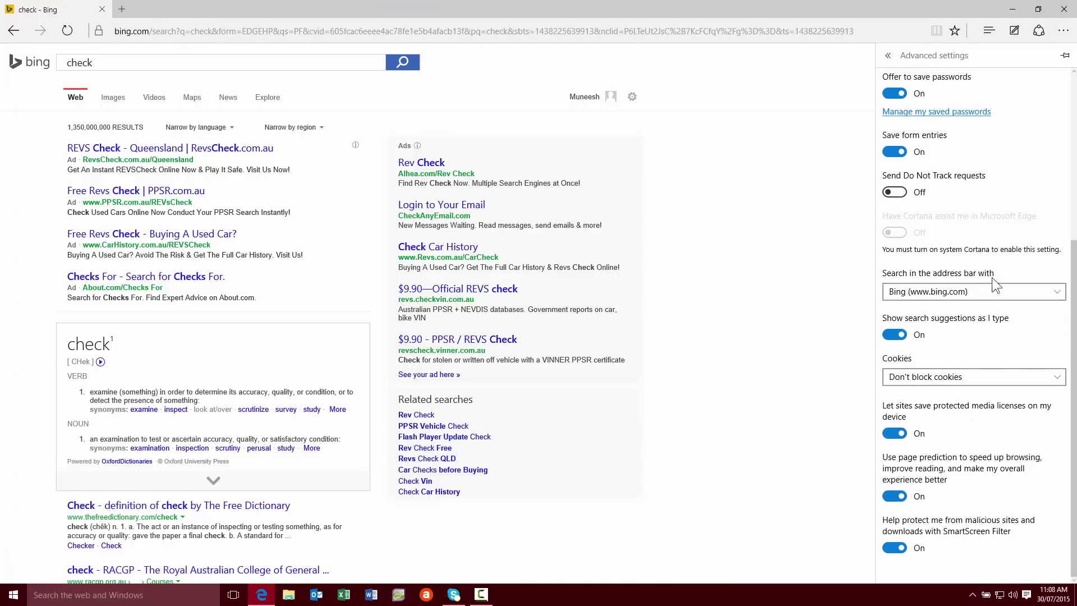
click(934, 291)
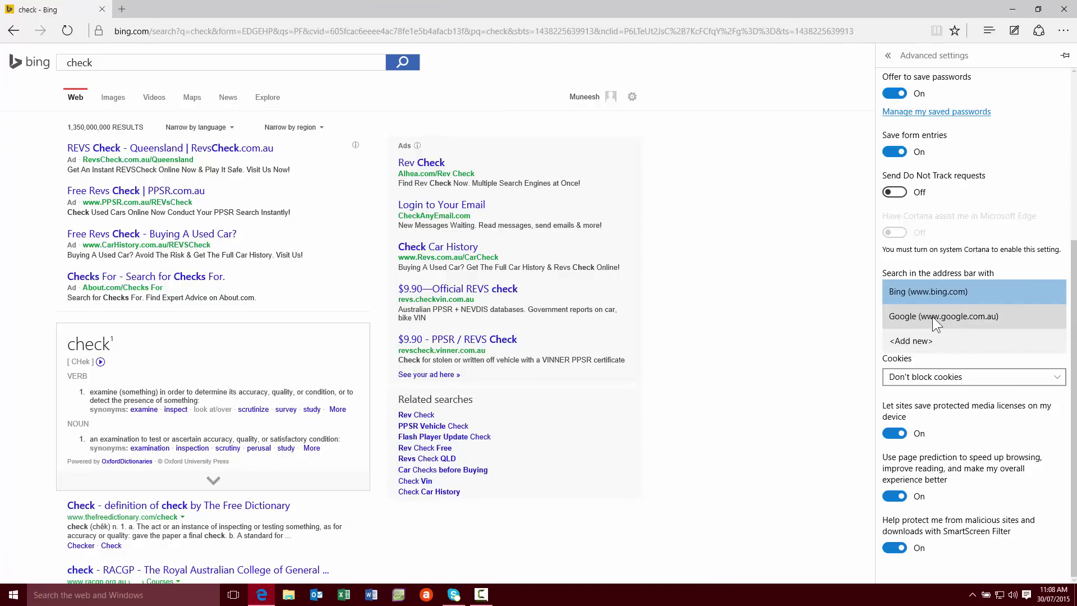
click(932, 316)
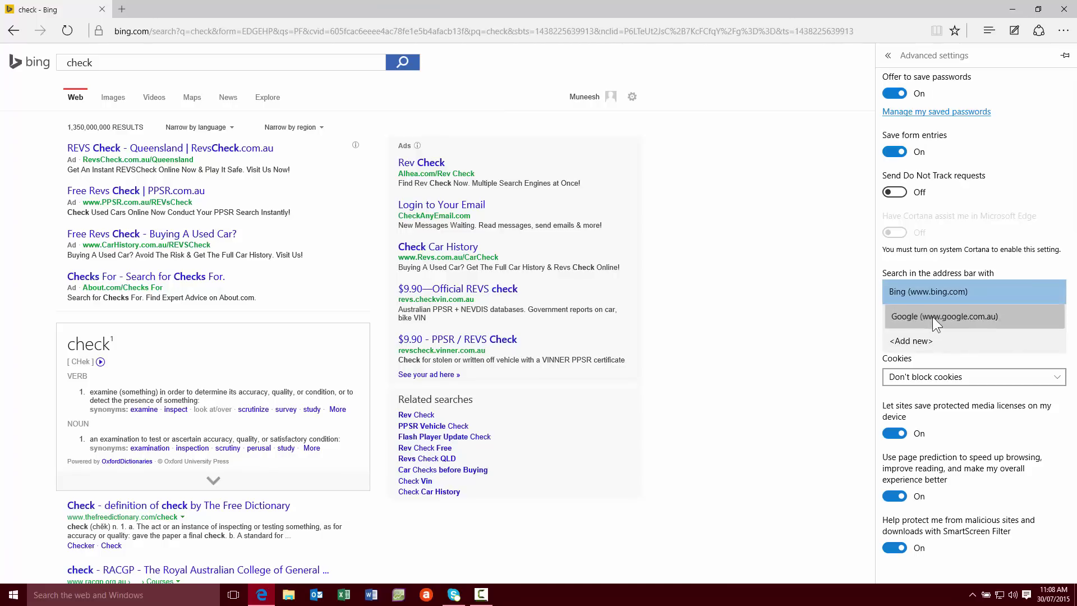
click(958, 291)
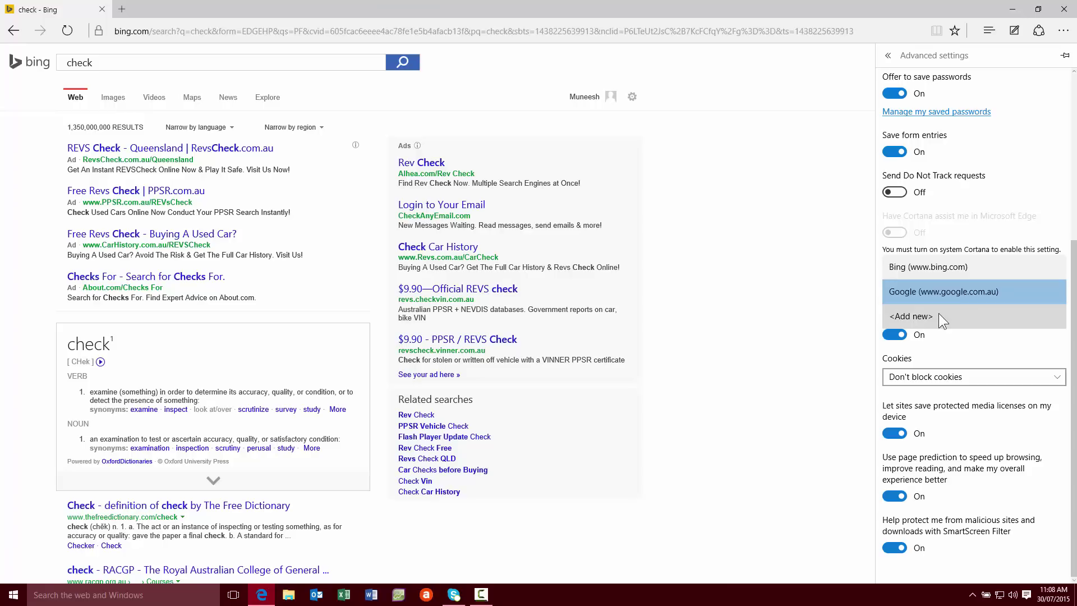
click(938, 316)
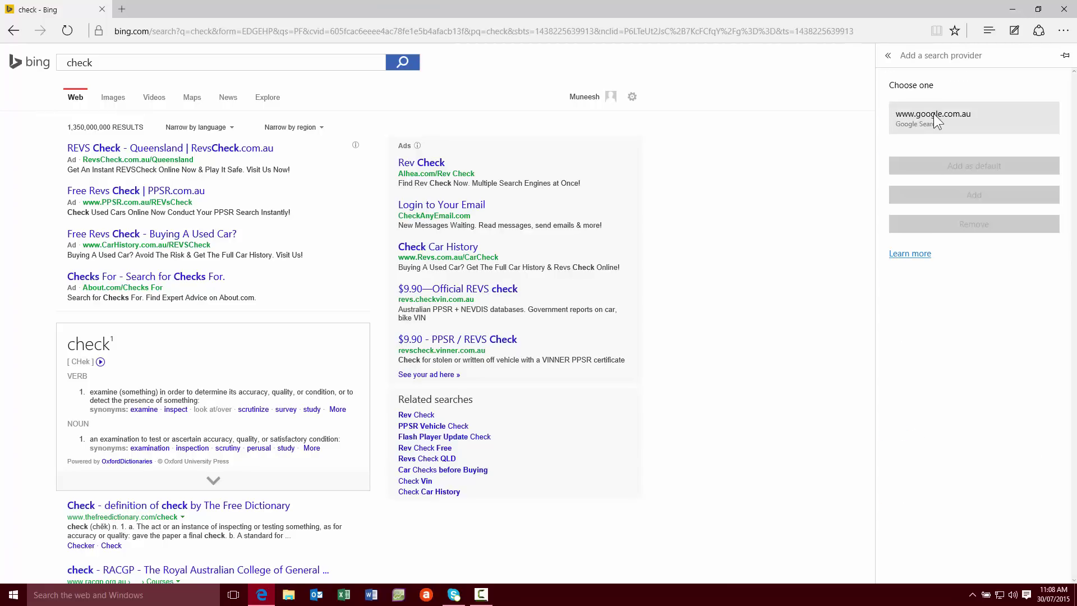
click(934, 113)
click(966, 165)
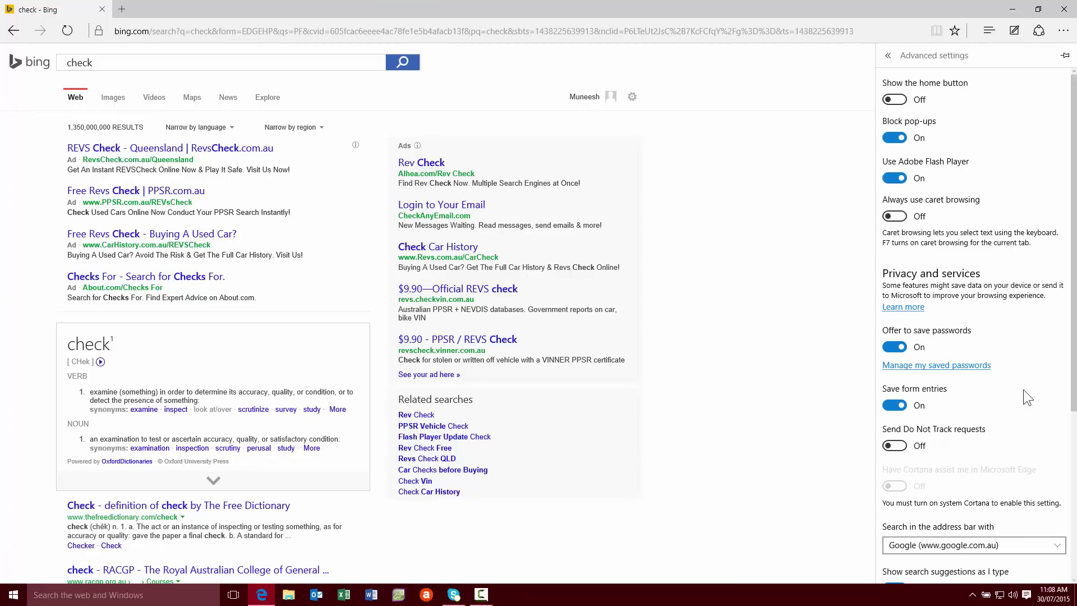
scroll(1022, 390, down, 3)
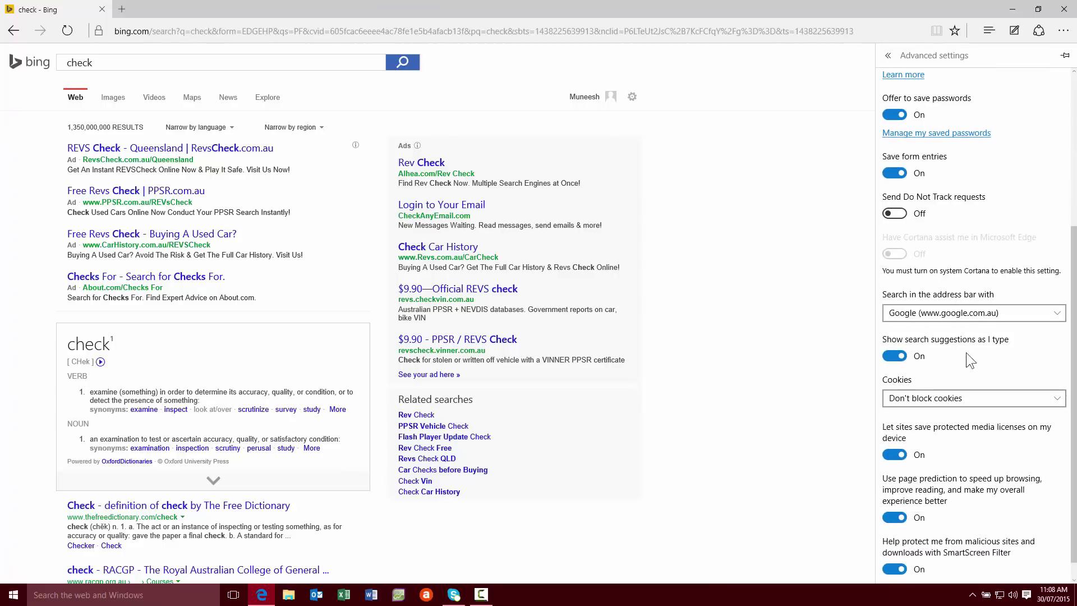
scroll(938, 356, down, 1)
scroll(960, 385, up, 3)
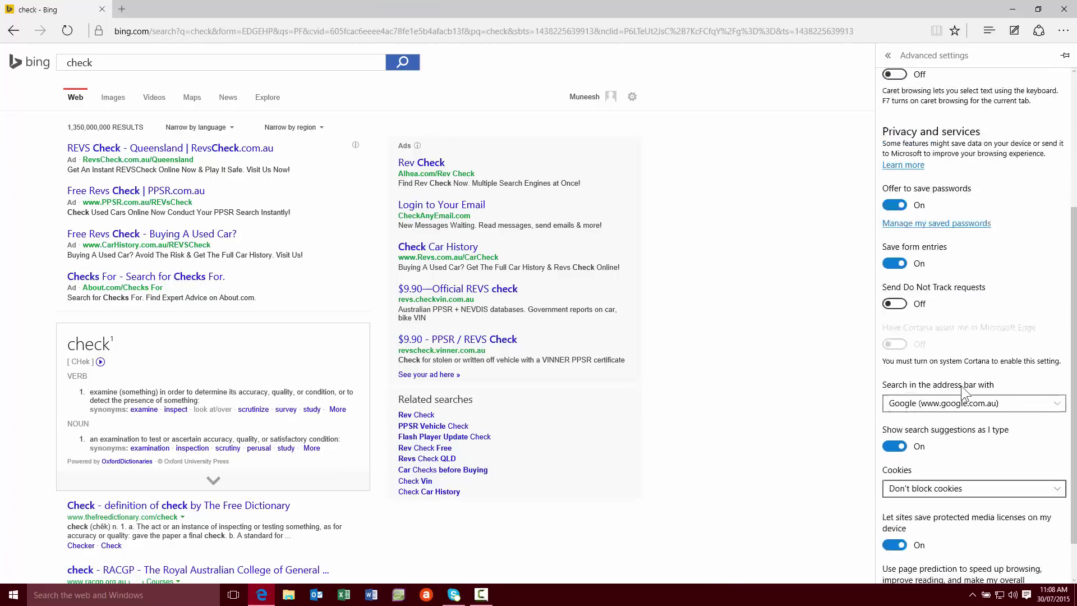
Step: Close settings, search 'check' on Google from the address bar, then open Google's homepage
click(1066, 34)
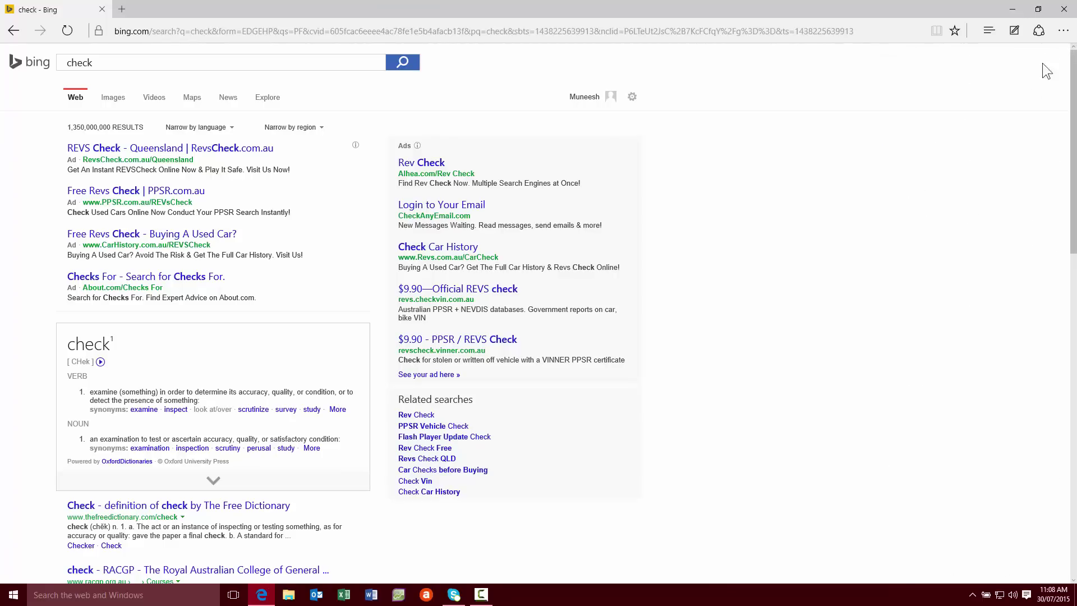
click(178, 29)
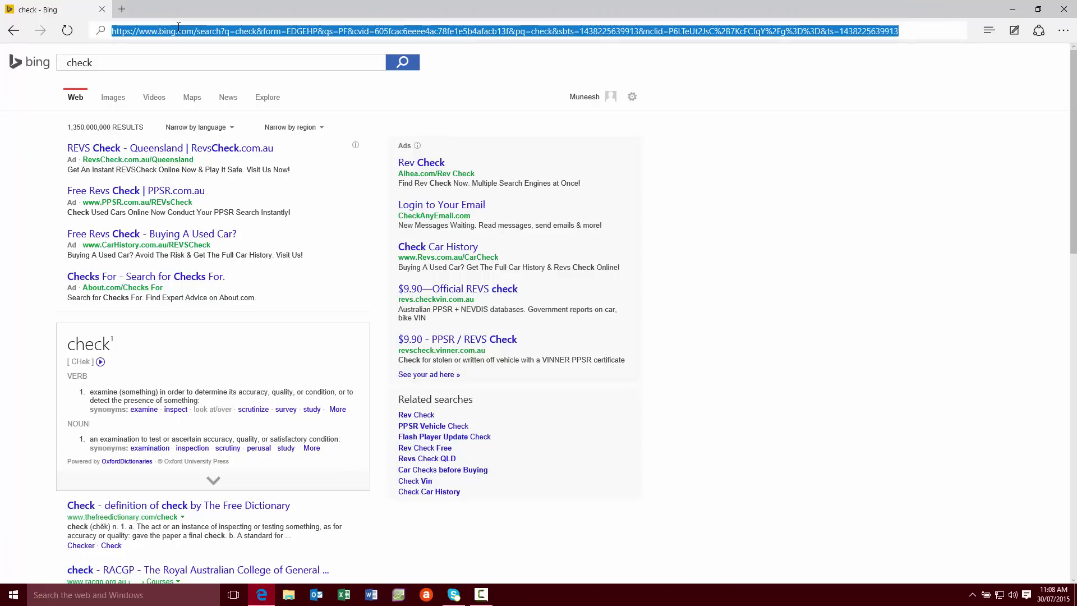
text(check)
key(Return)
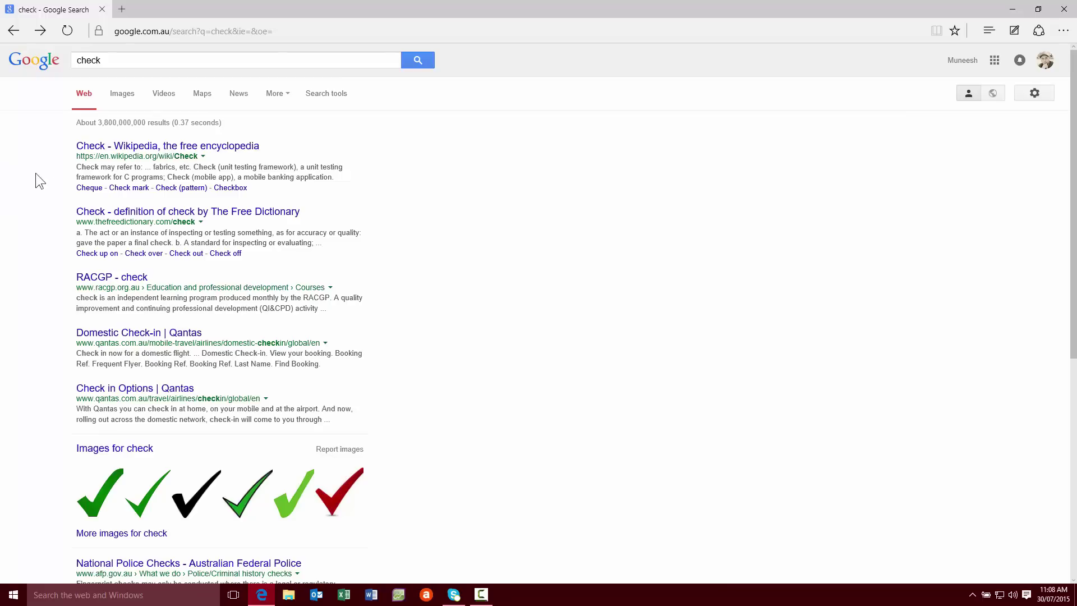
click(30, 61)
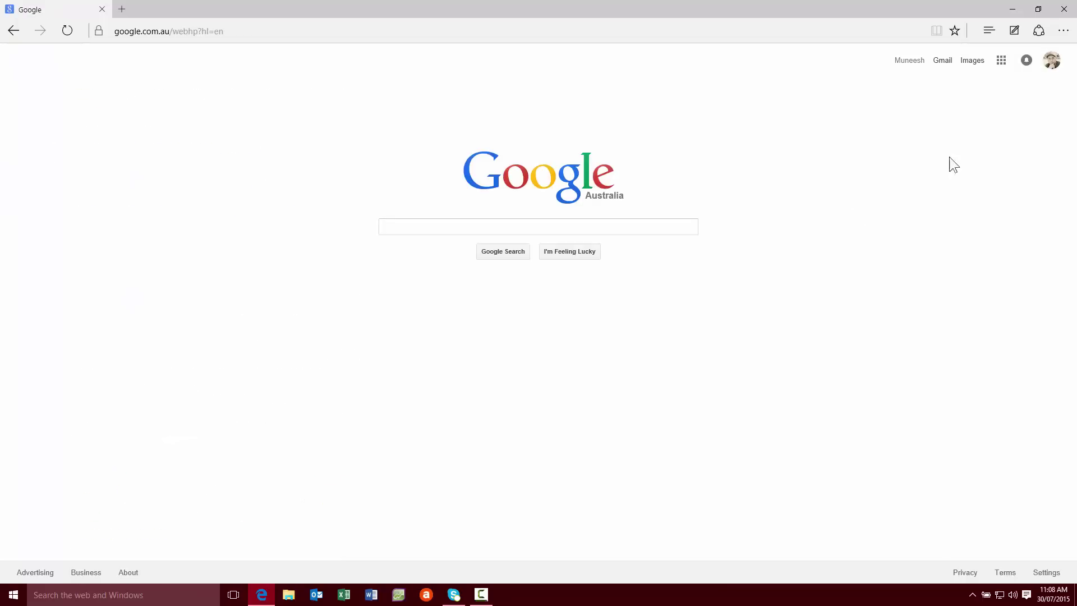